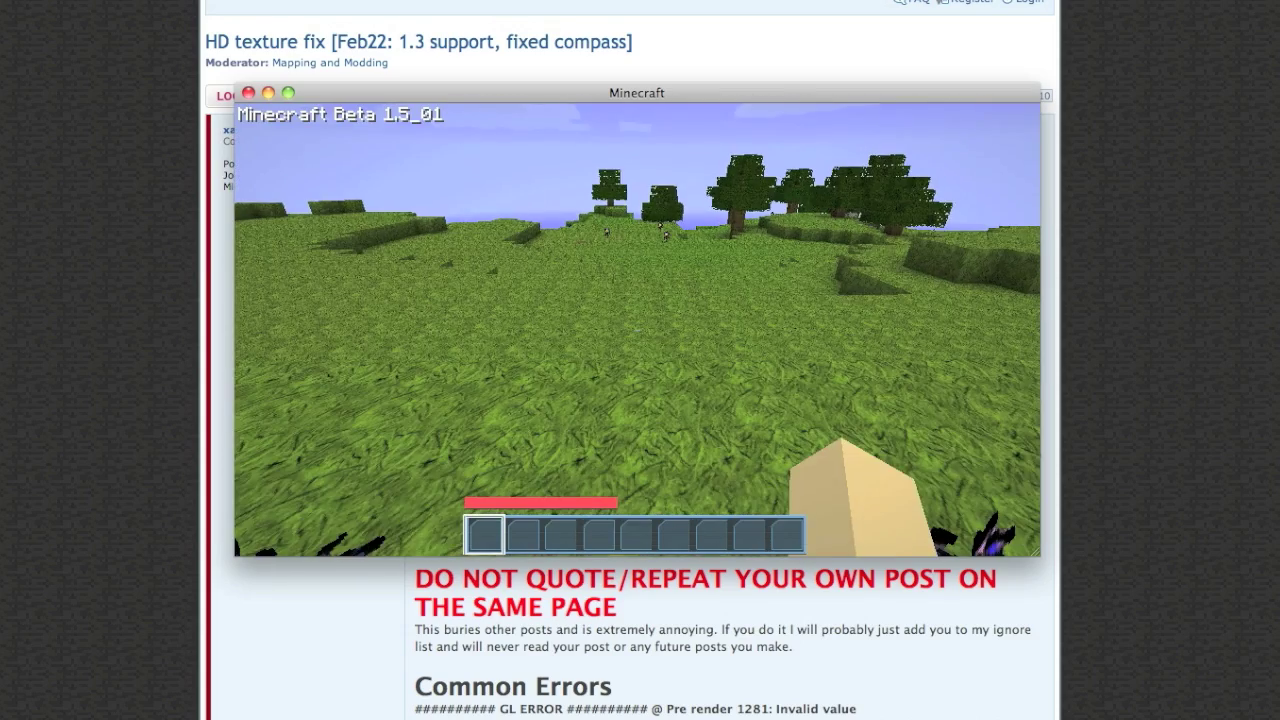
# - Walk up to and around the torch-lit wooden house to examine how the HD texture pack looks on its blocks, door and plants
pyautogui.press('w')
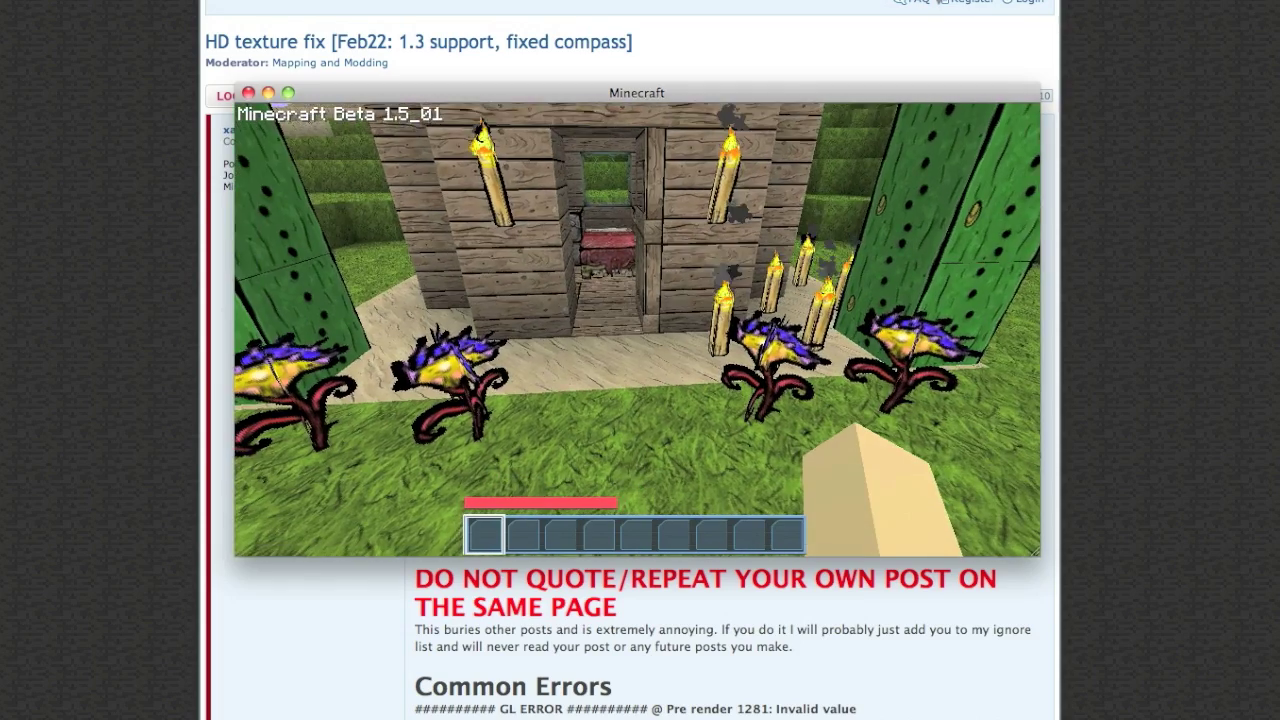
pyautogui.press('s')
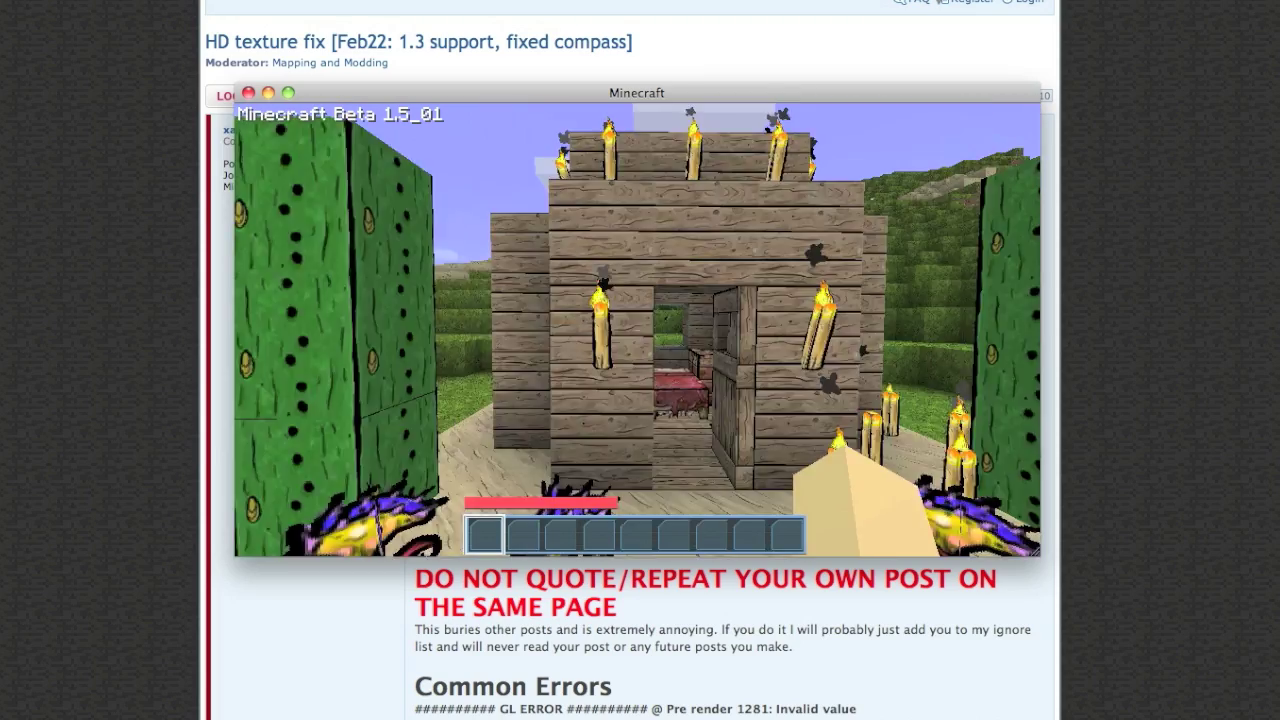
pyautogui.press('s')
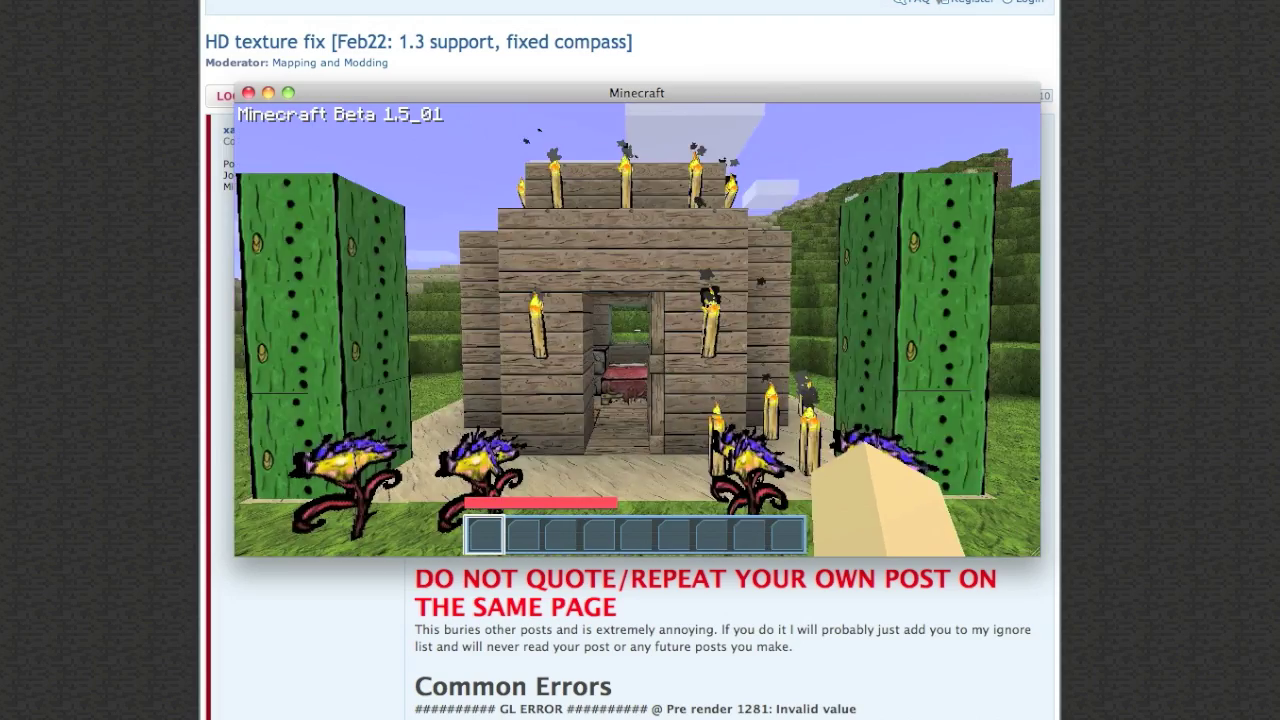
pyautogui.press('d')
pyautogui.press('w')
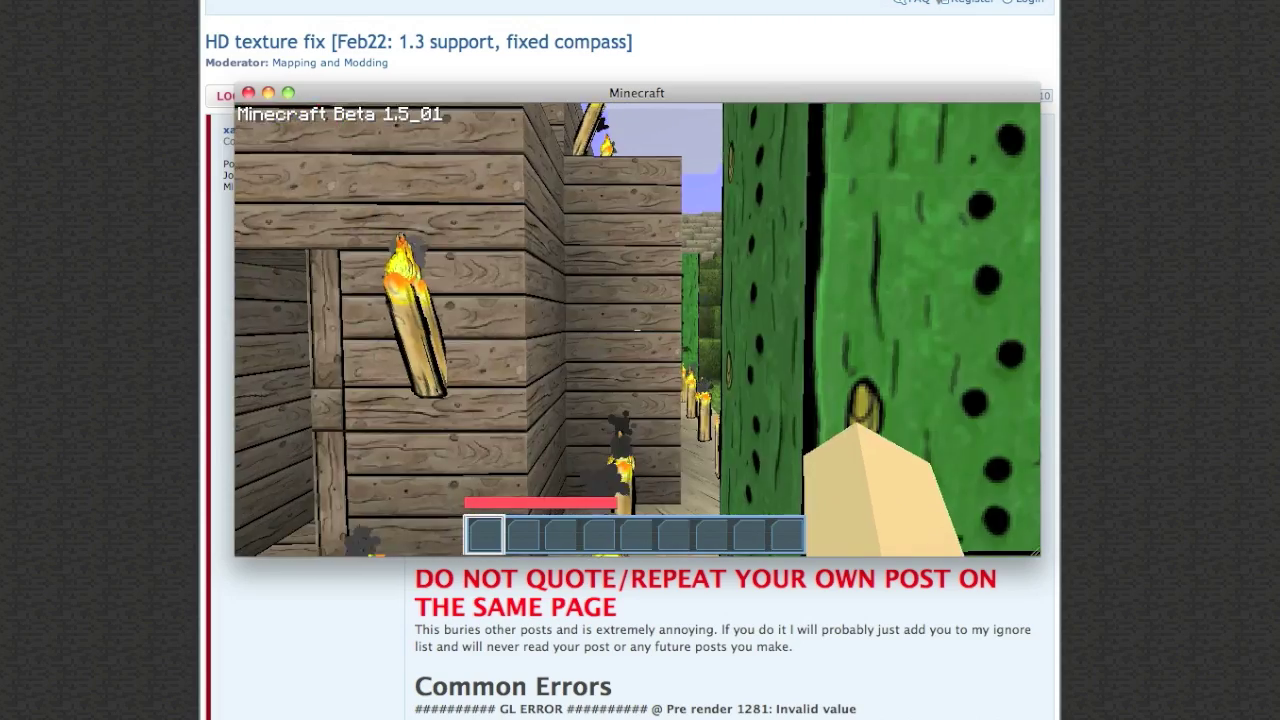
pyautogui.press('s')
pyautogui.press('a')
pyautogui.press('w')
pyautogui.press('w')
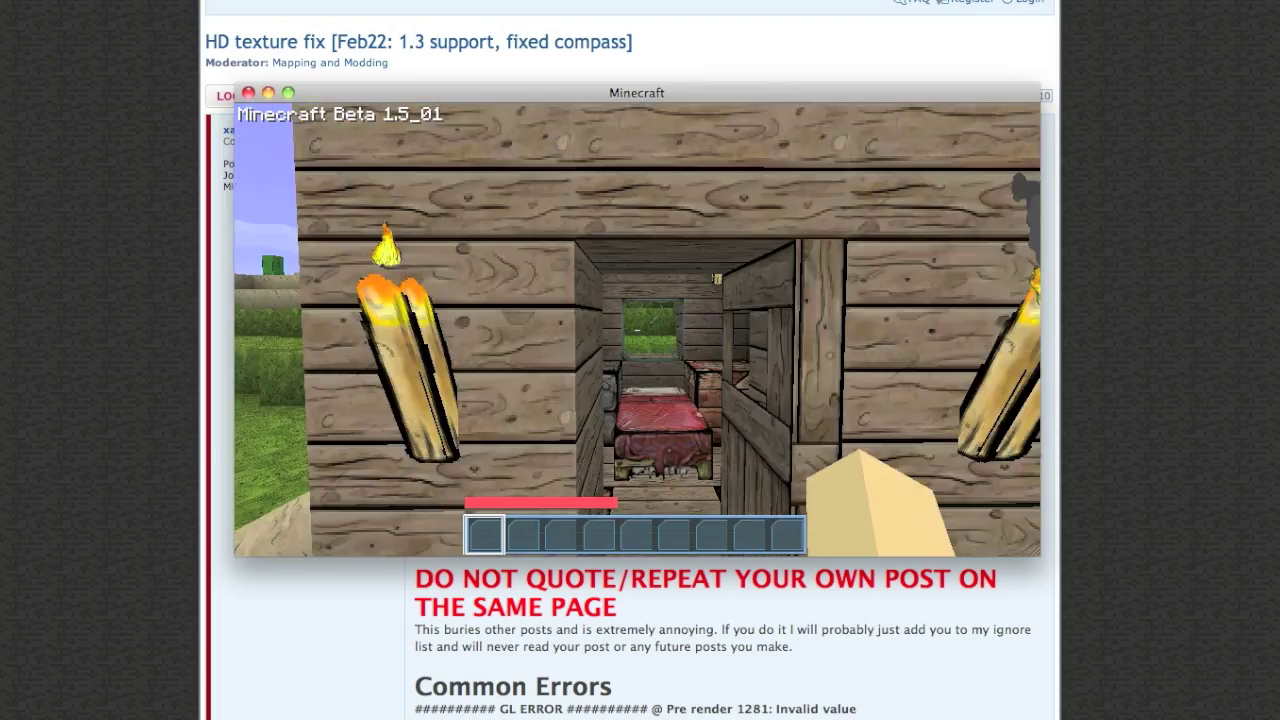
pyautogui.press('s')
pyautogui.press('w')
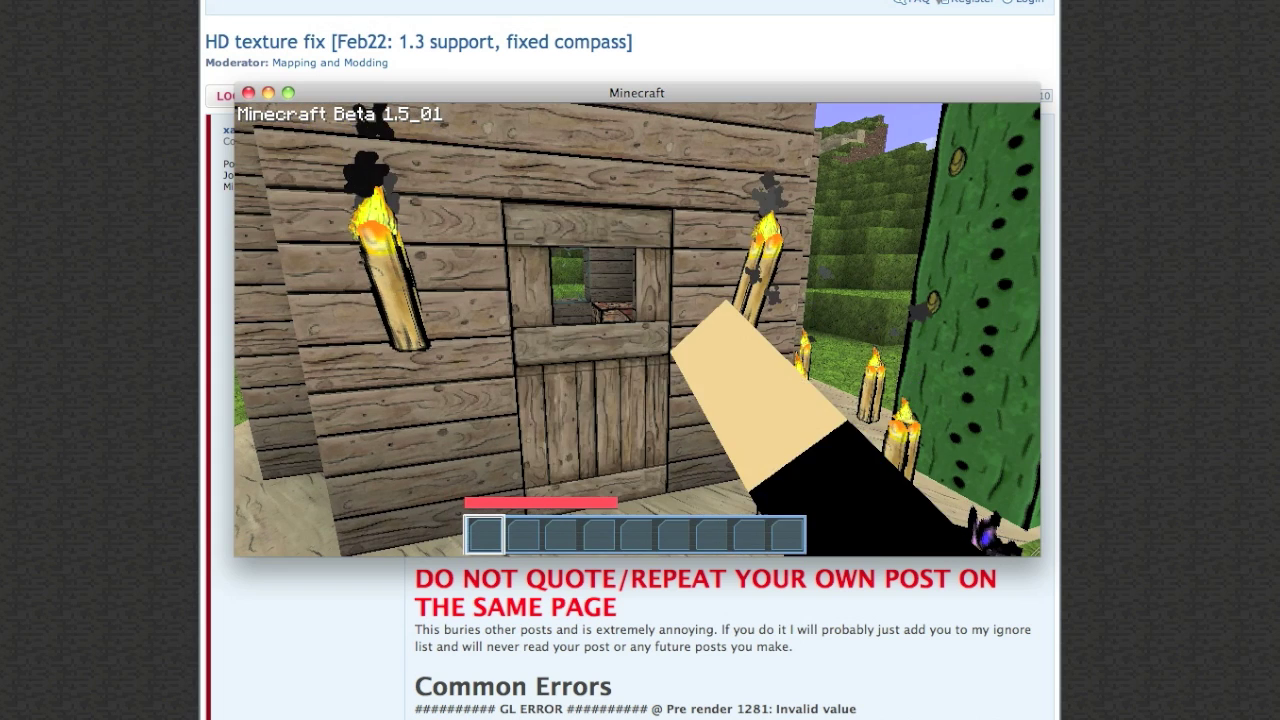
# - Save and quit the world to the title screen and show the list of installed texture packs
pyautogui.press('Escape')
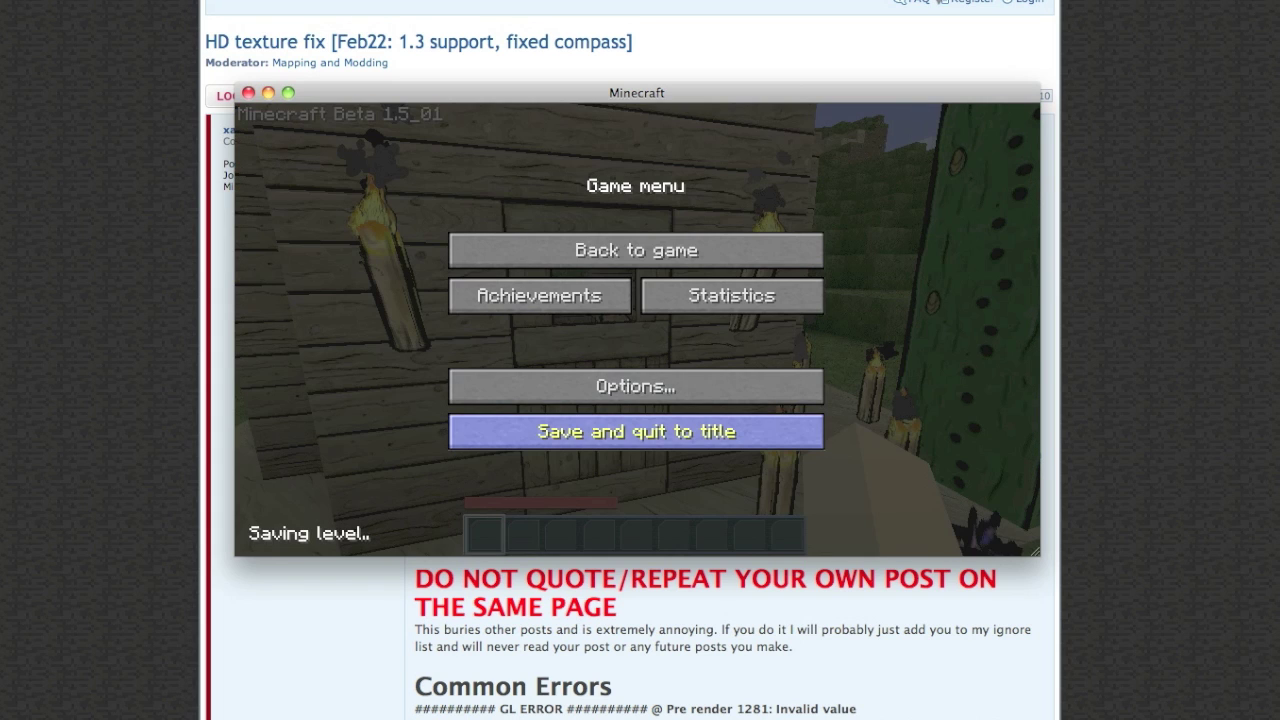
pyautogui.click(636, 431)
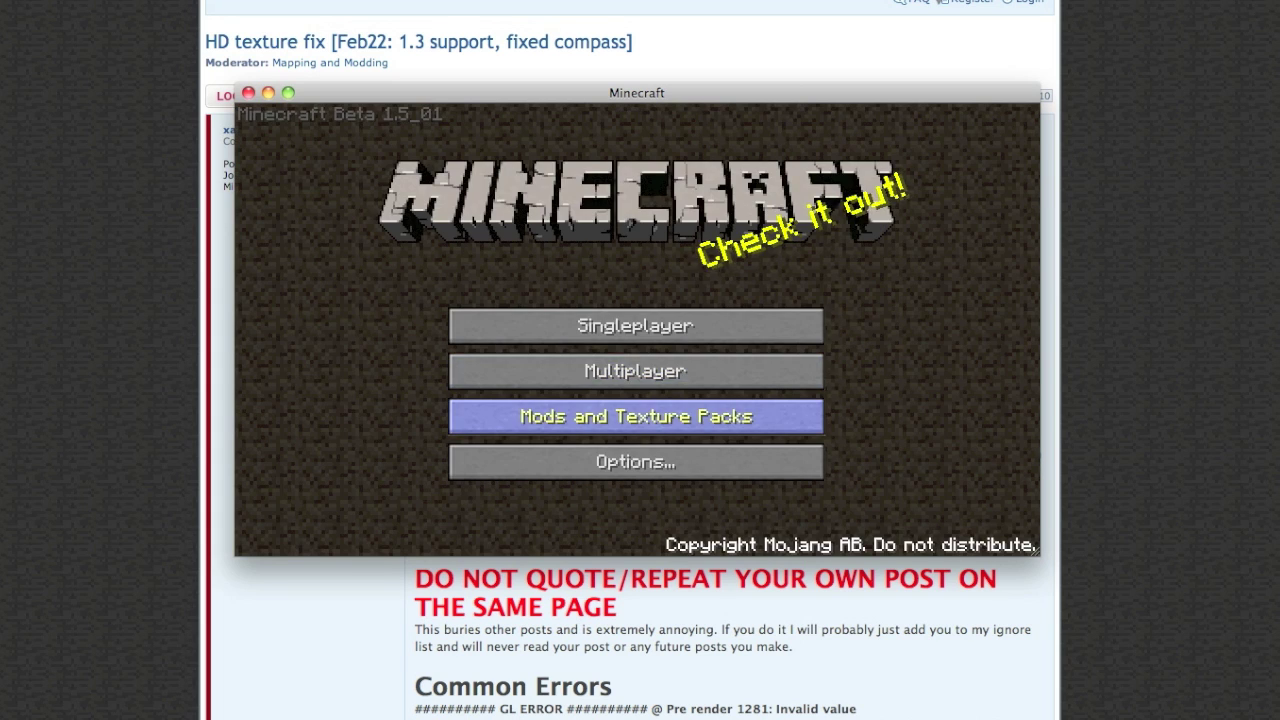
pyautogui.click(636, 416)
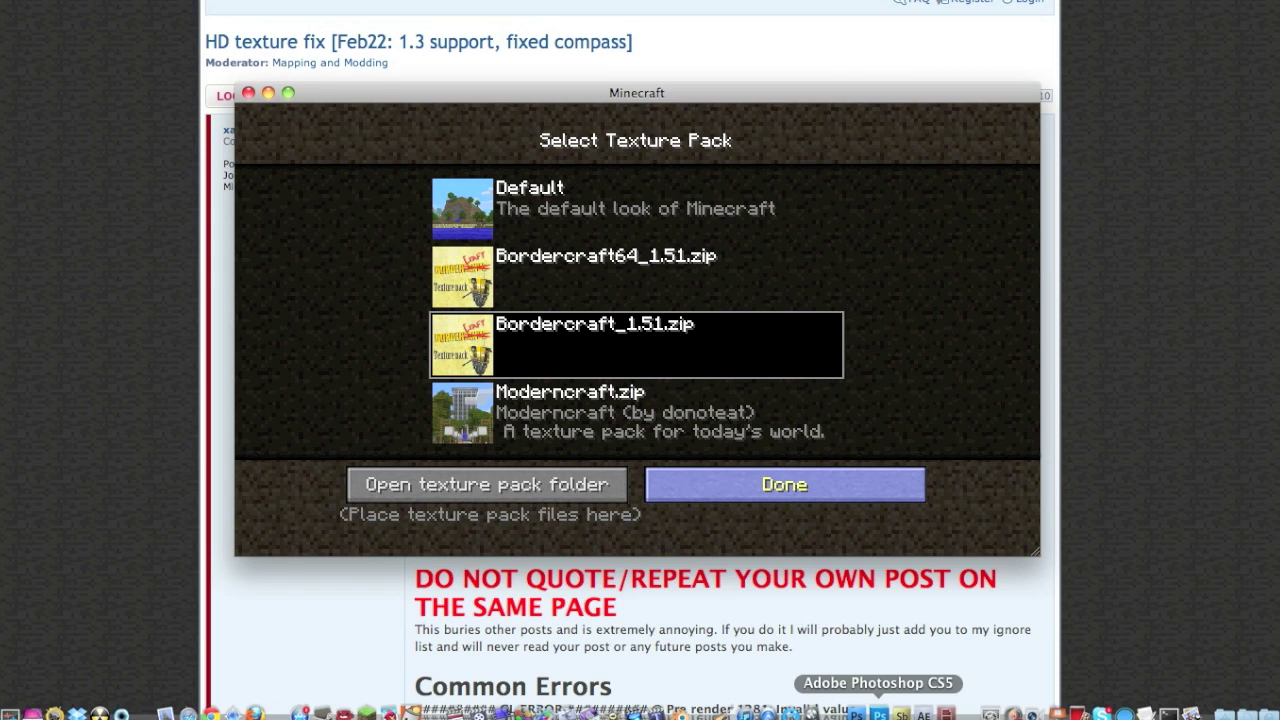
# - Quit Minecraft and follow the HD texture fix post's link to the beta of the next version
pyautogui.rightClick(405, 714)
pyautogui.click(371, 674)
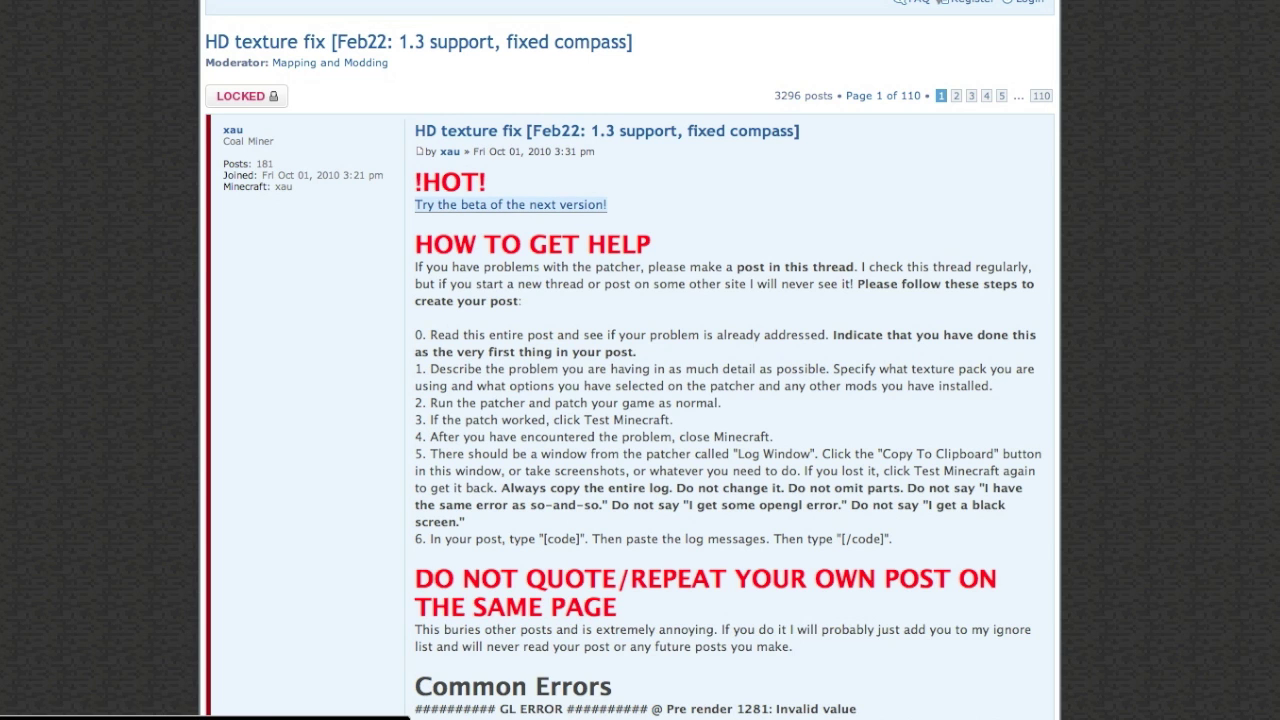
pyautogui.click(510, 204)
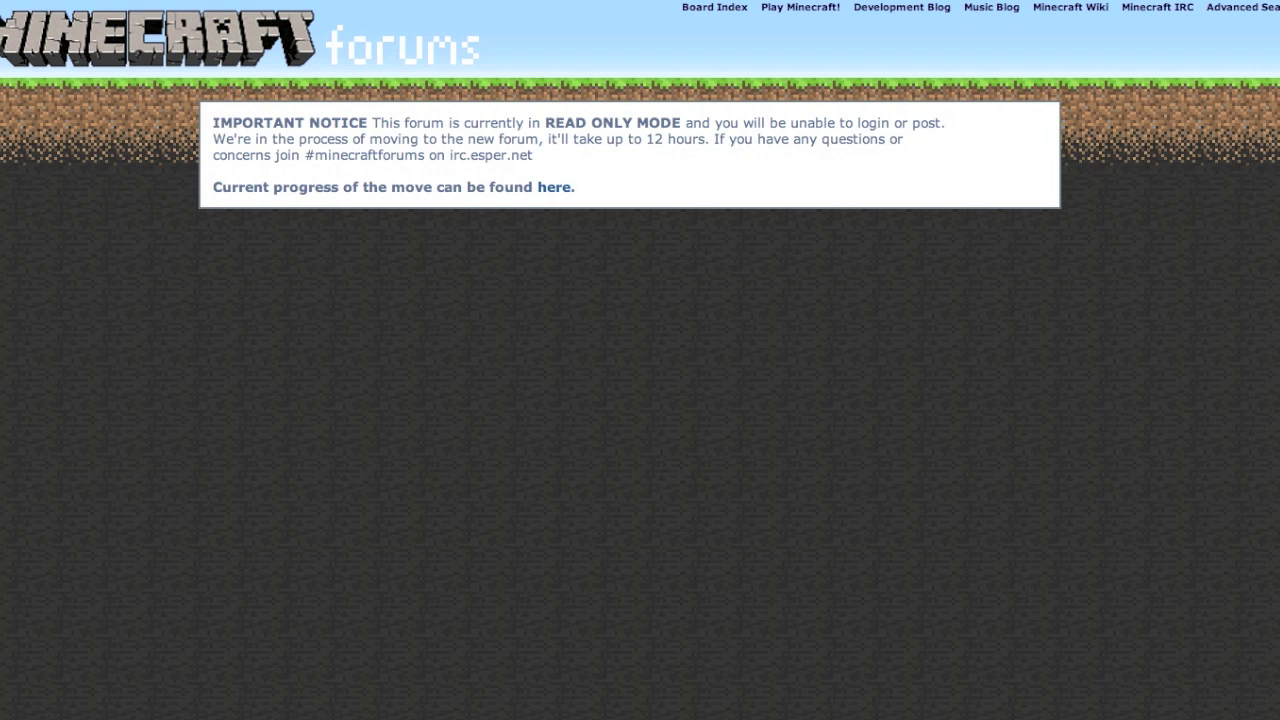
# - Download mcpatcher-2.0.1.jar from the dropbox link for all other platforms and keep the file
pyautogui.scroll(-7, 640, 360)
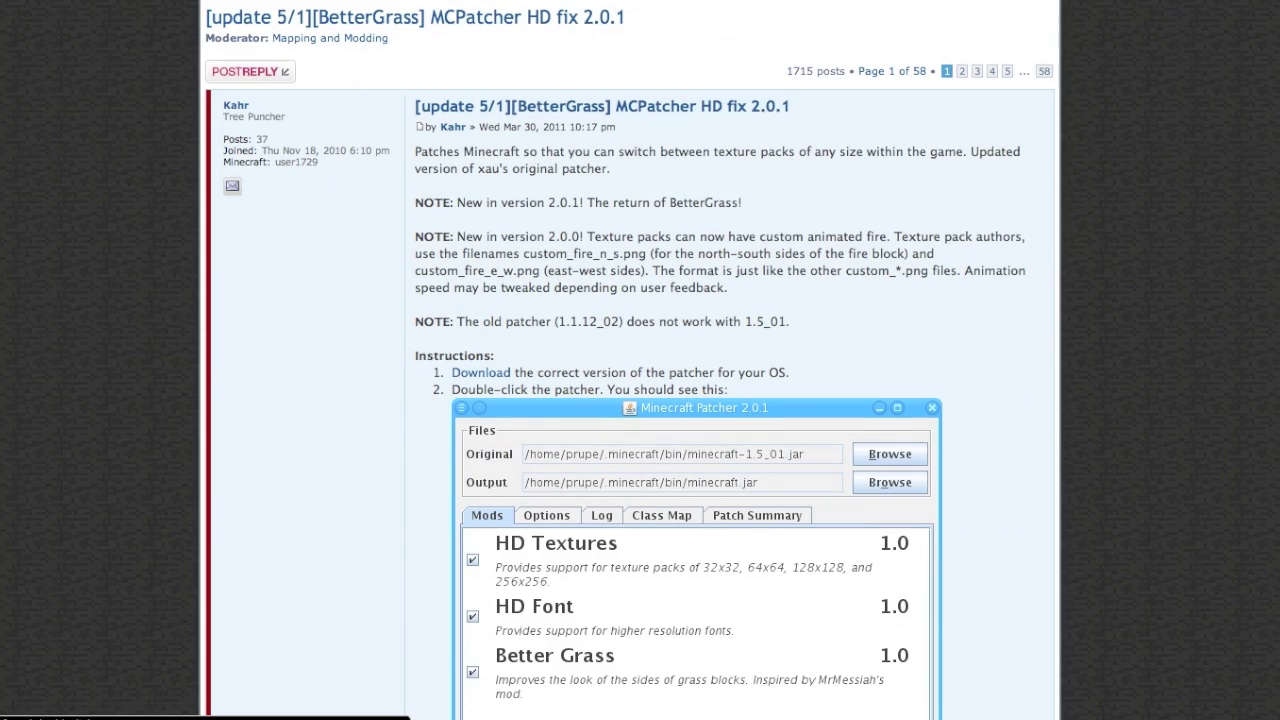
pyautogui.scroll(-8, 700, 360)
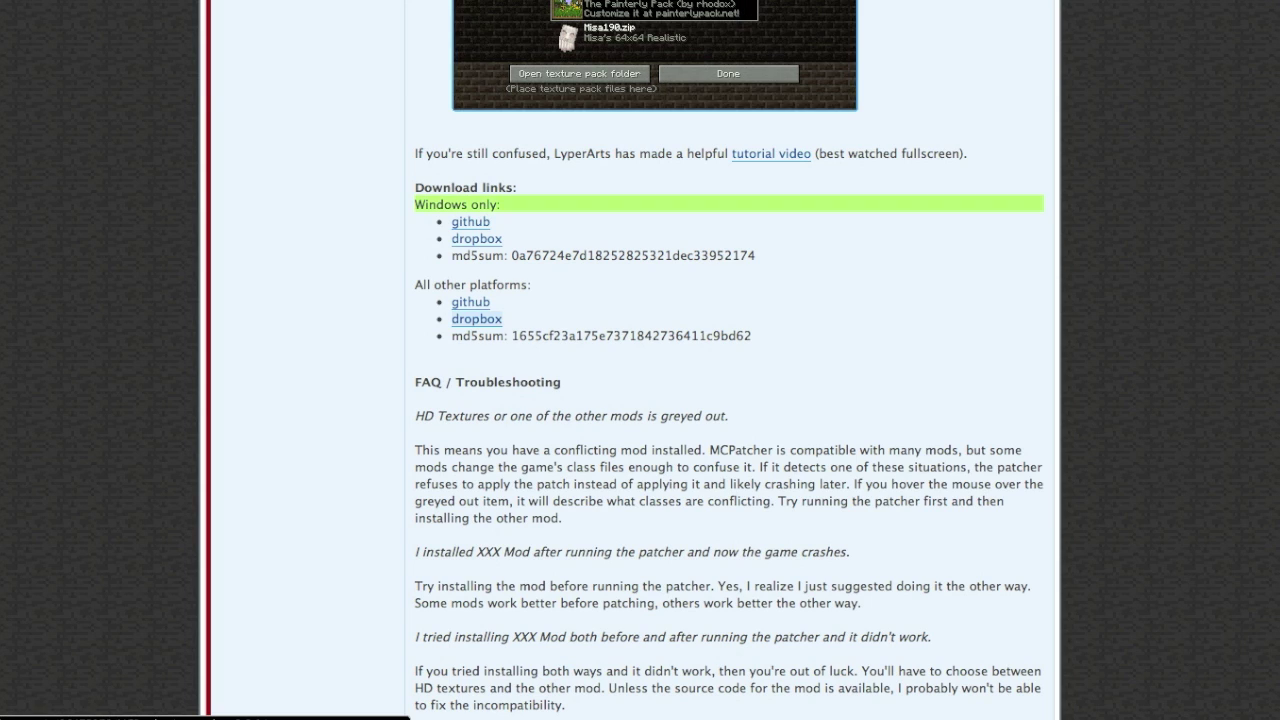
pyautogui.click(476, 319)
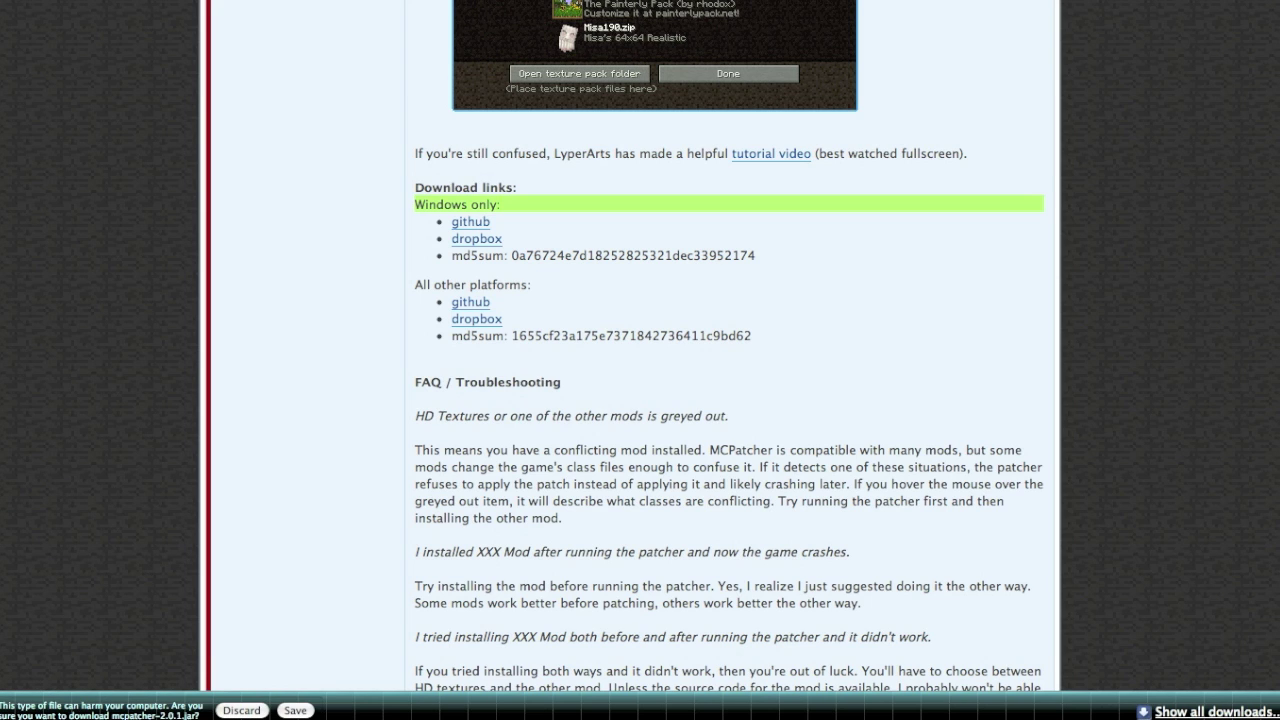
pyautogui.click(295, 710)
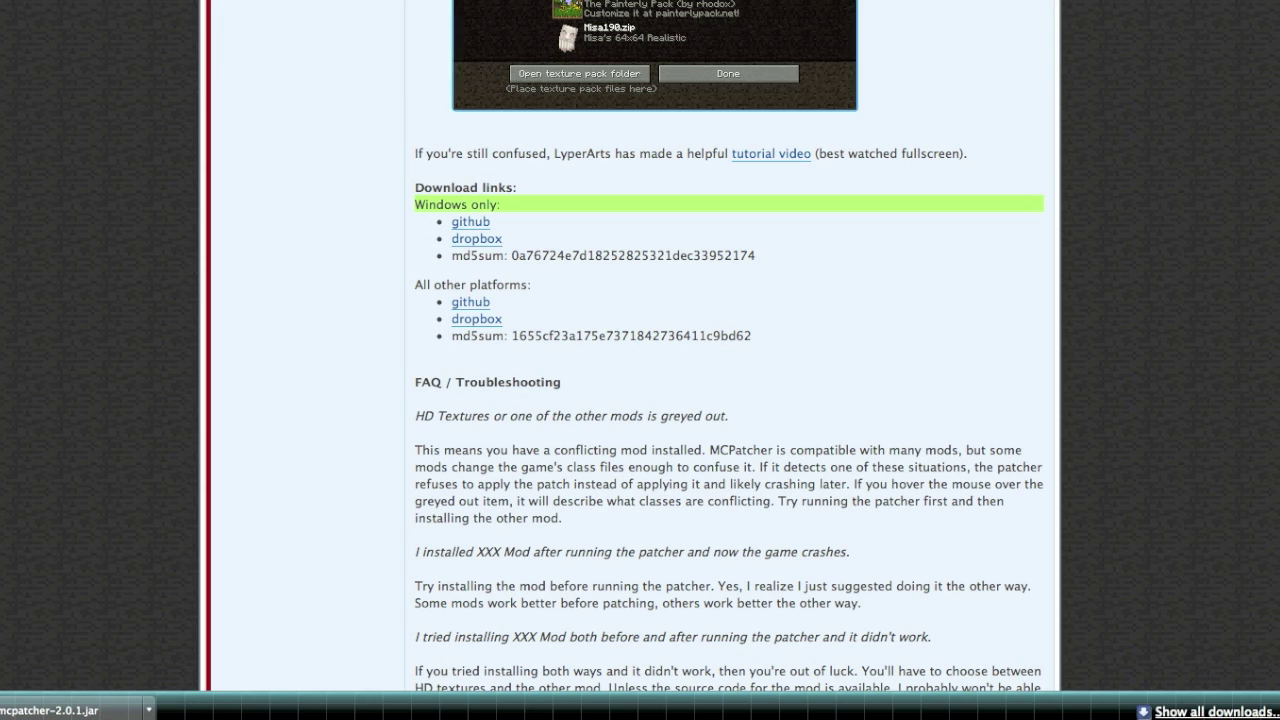
# - Launch the downloaded mcpatcher-2.0.1.jar and look through the patcher's options, log, class map and patch summary
pyautogui.click(52, 711)
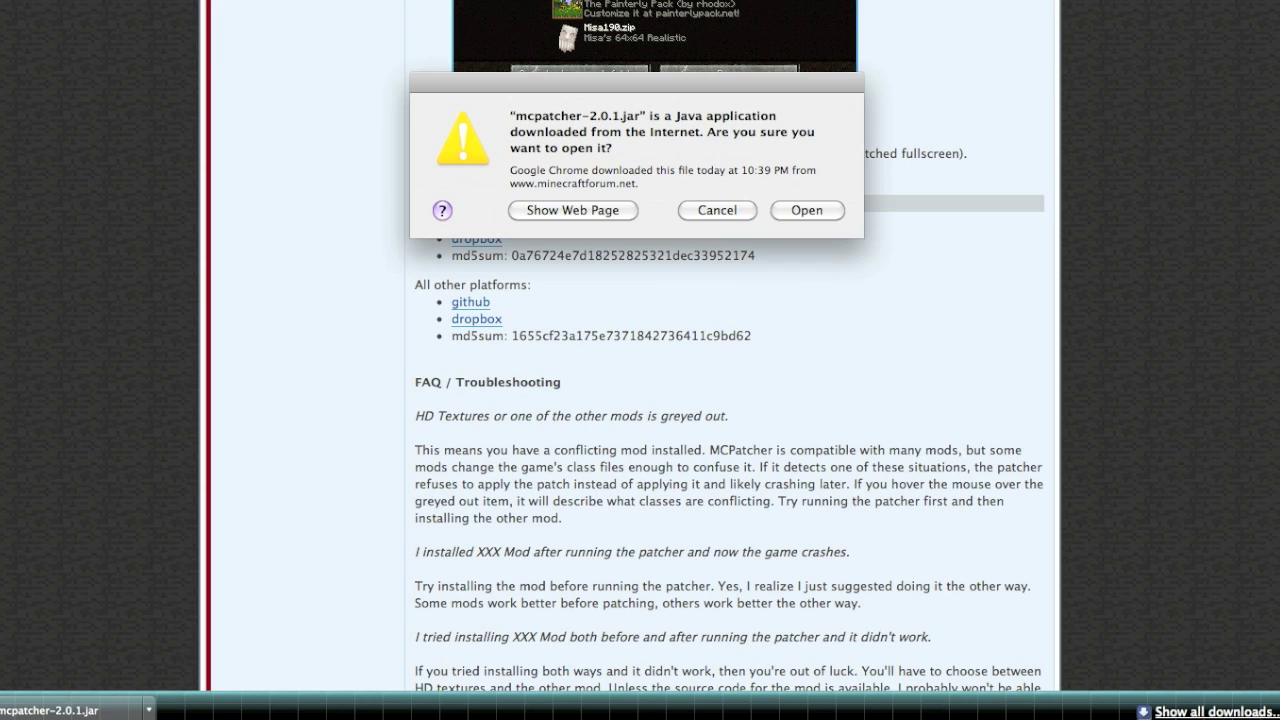
pyautogui.click(807, 211)
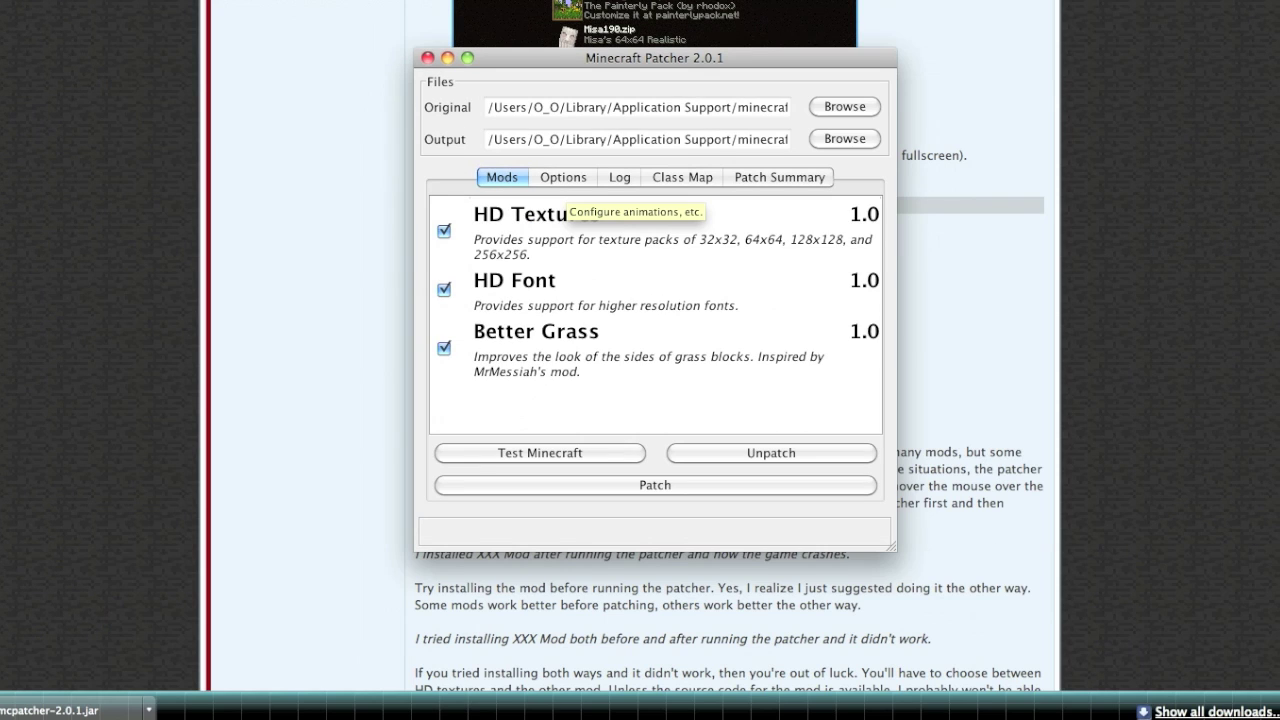
pyautogui.click(563, 178)
pyautogui.click(620, 178)
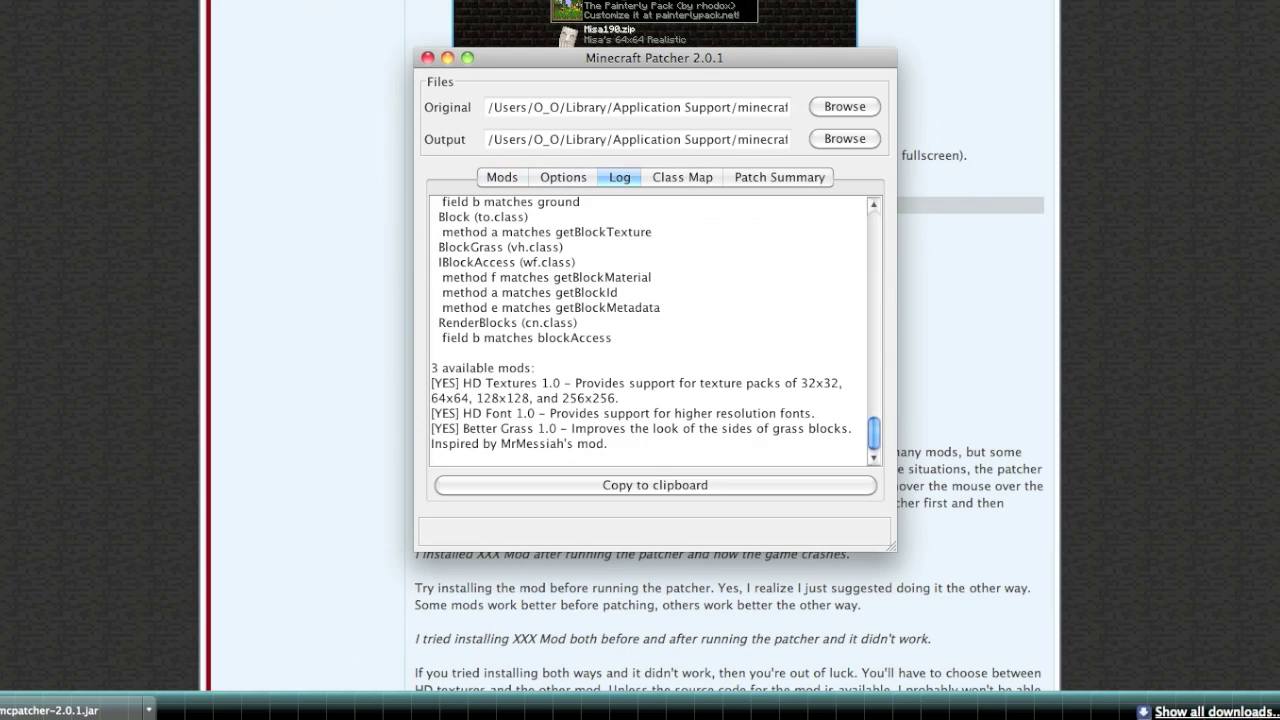
pyautogui.click(682, 177)
pyautogui.click(779, 177)
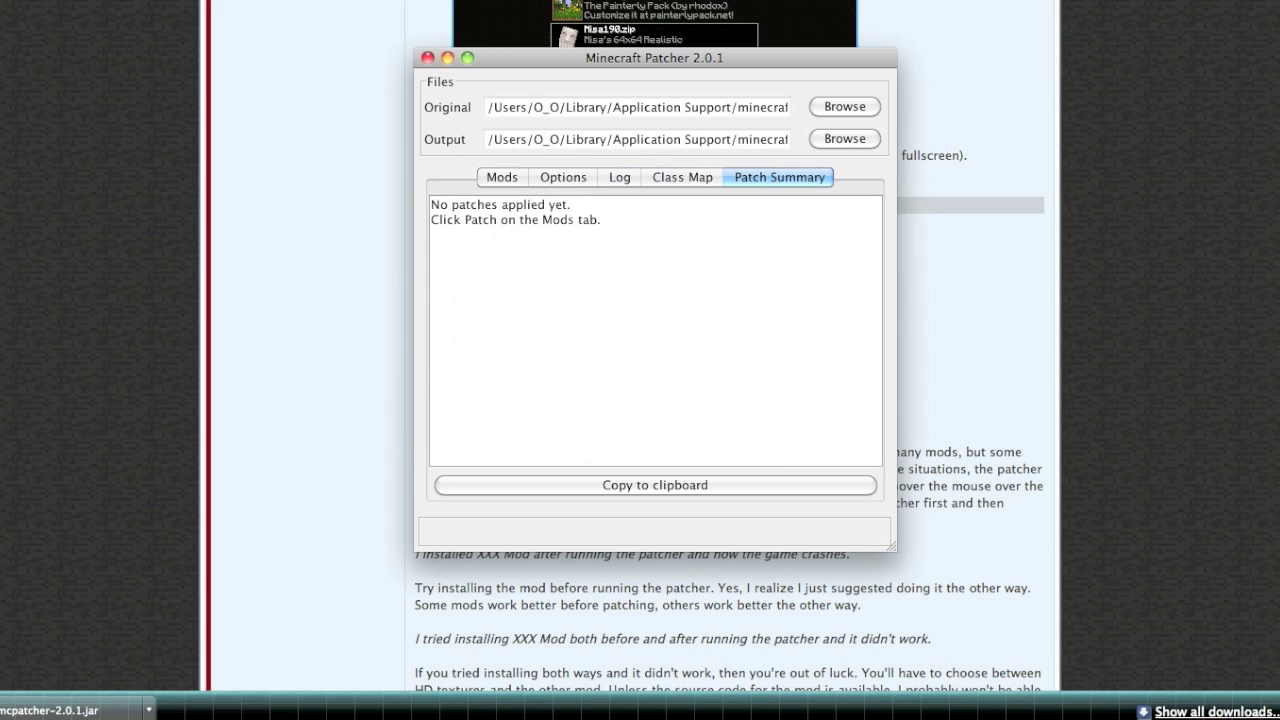
# - Review the HD Textures animation choices for water, lava, fire and portal, keeping each on Custom Animated
pyautogui.click(563, 177)
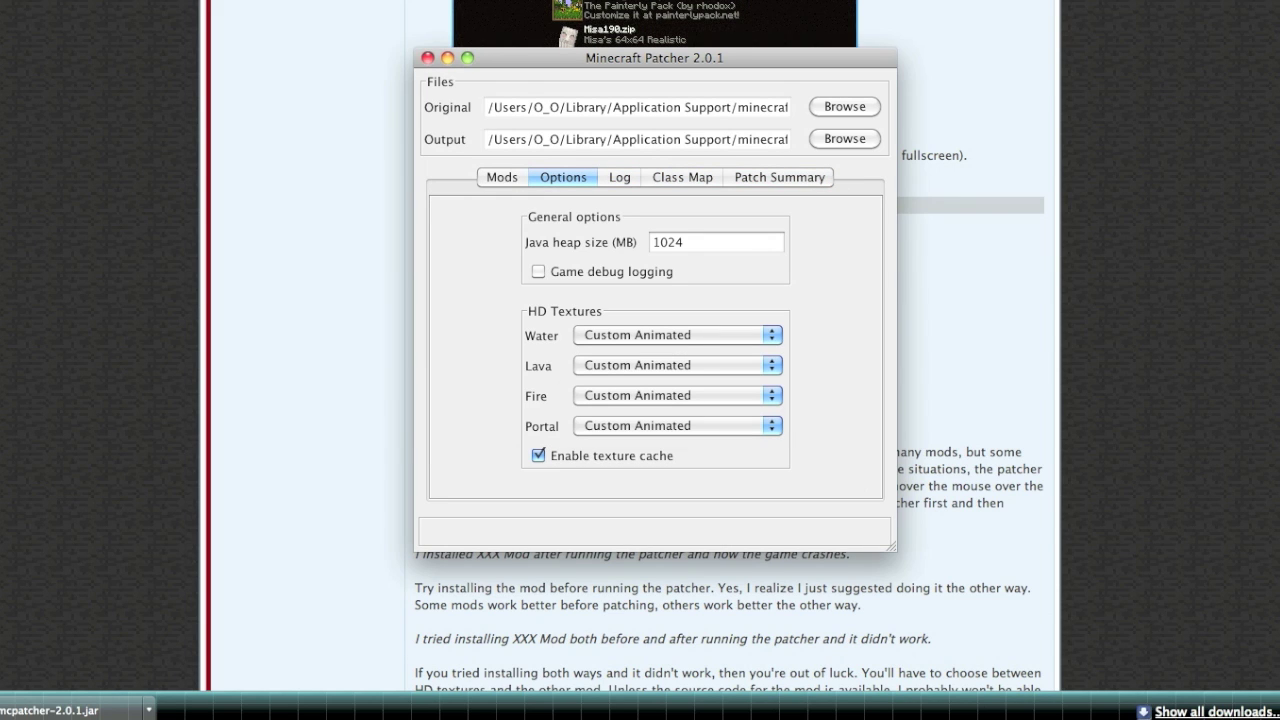
pyautogui.click(677, 425)
pyautogui.click(670, 426)
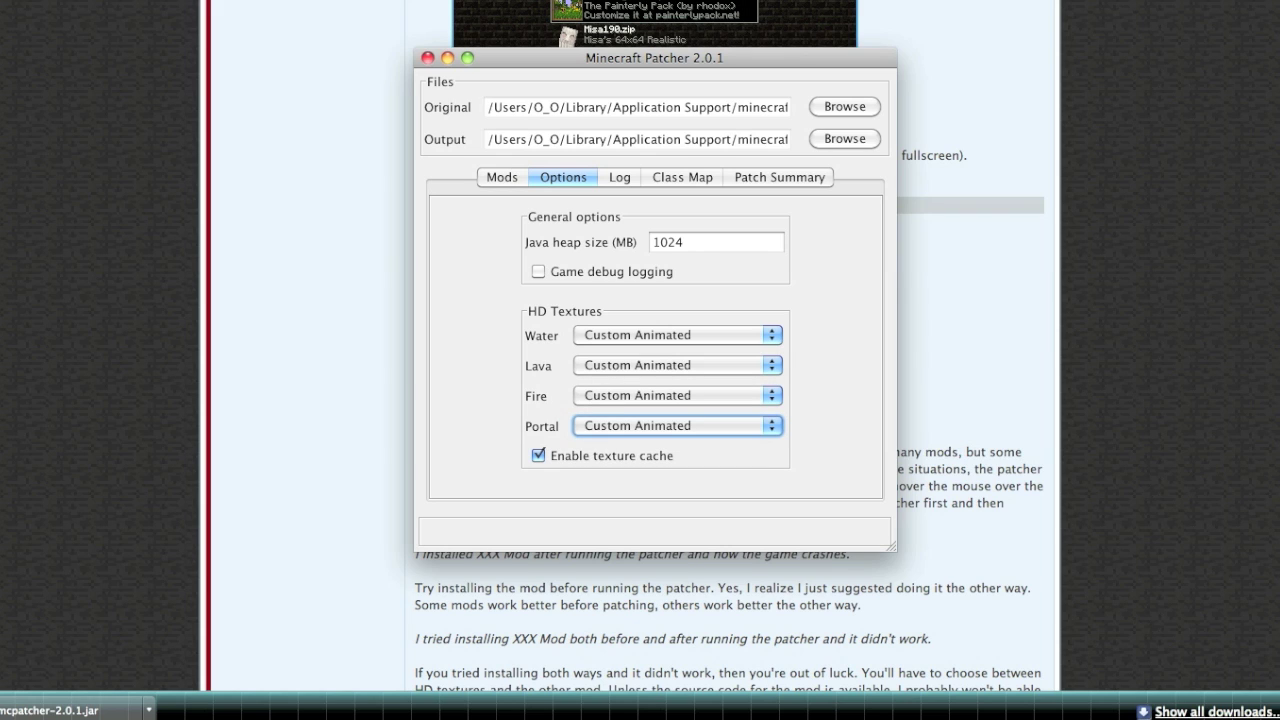
pyautogui.click(677, 335)
pyautogui.click(677, 335)
pyautogui.click(677, 365)
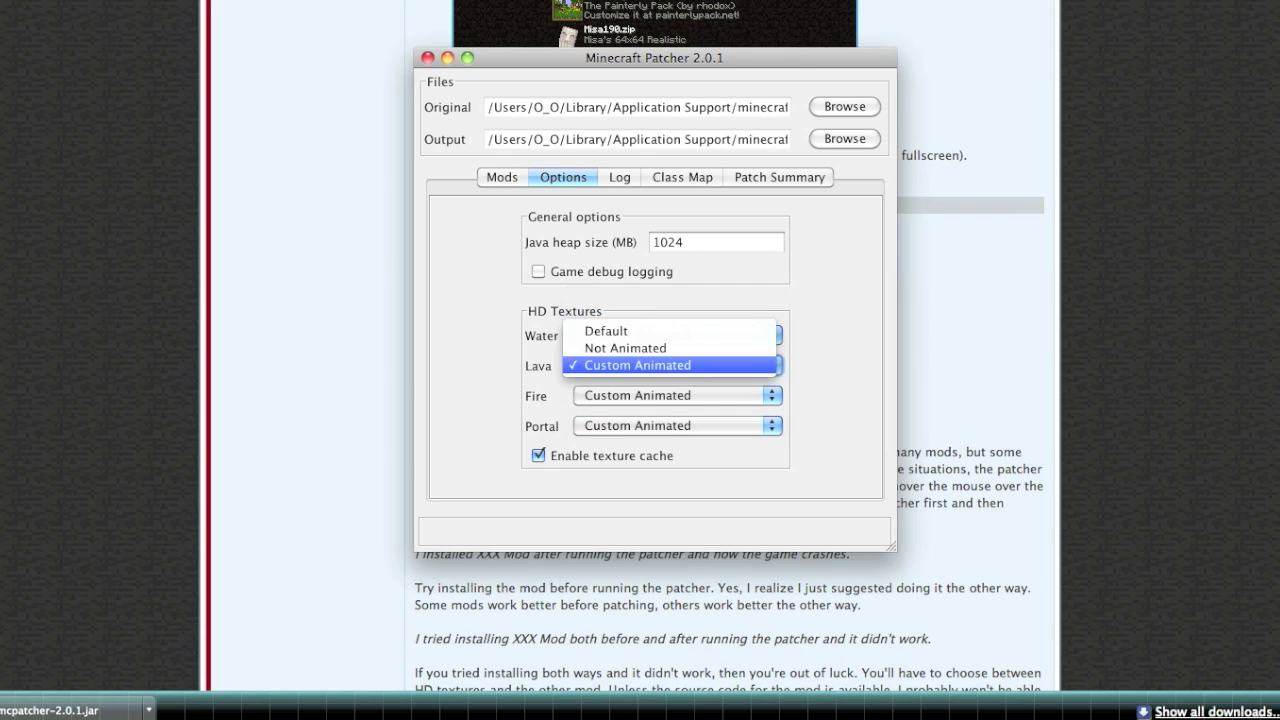
pyautogui.click(677, 365)
pyautogui.click(677, 425)
pyautogui.click(677, 425)
pyautogui.click(677, 395)
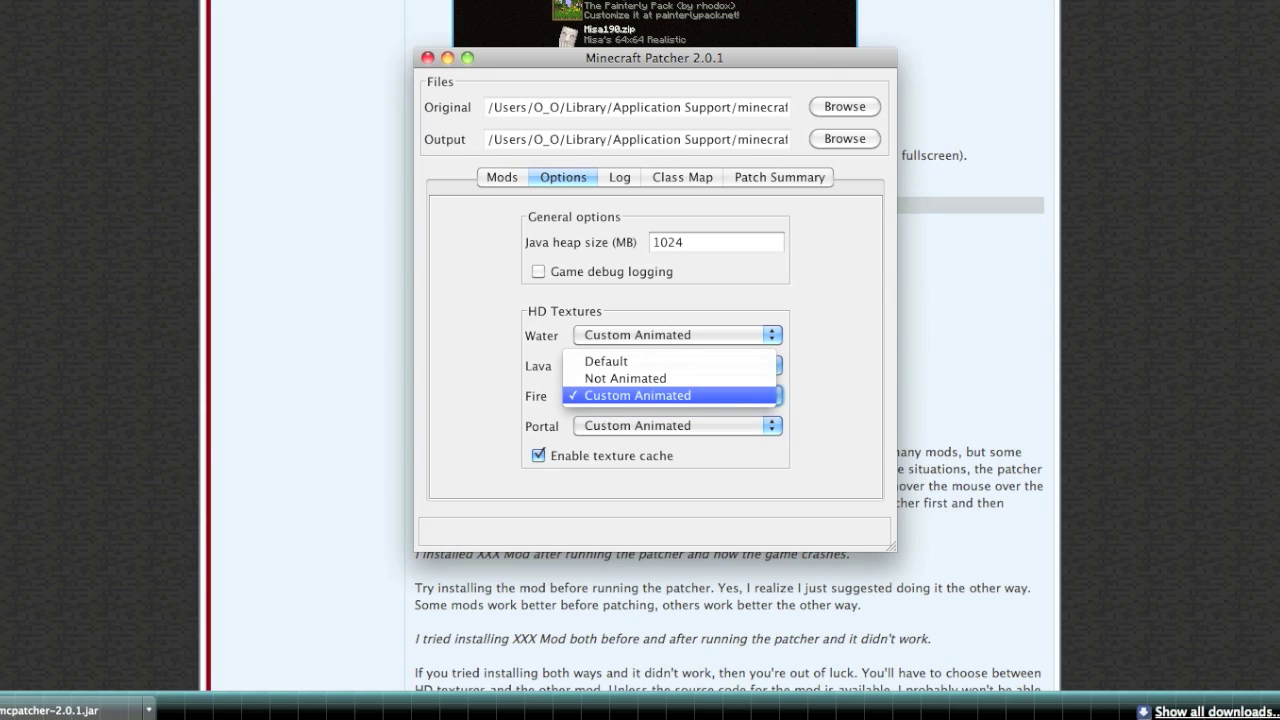
pyautogui.click(677, 395)
# - Patch Minecraft with the HD Textures, HD Font and Better Grass mods selected
pyautogui.click(502, 177)
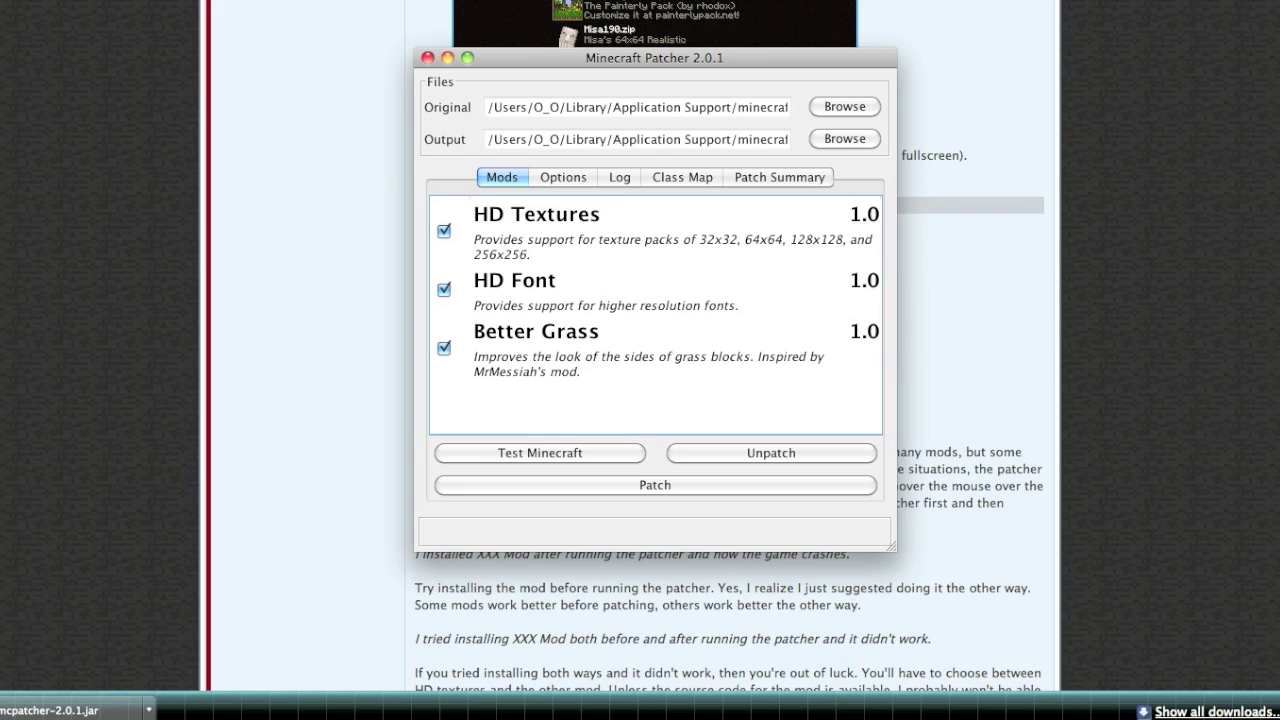
pyautogui.click(444, 231)
pyautogui.click(444, 231)
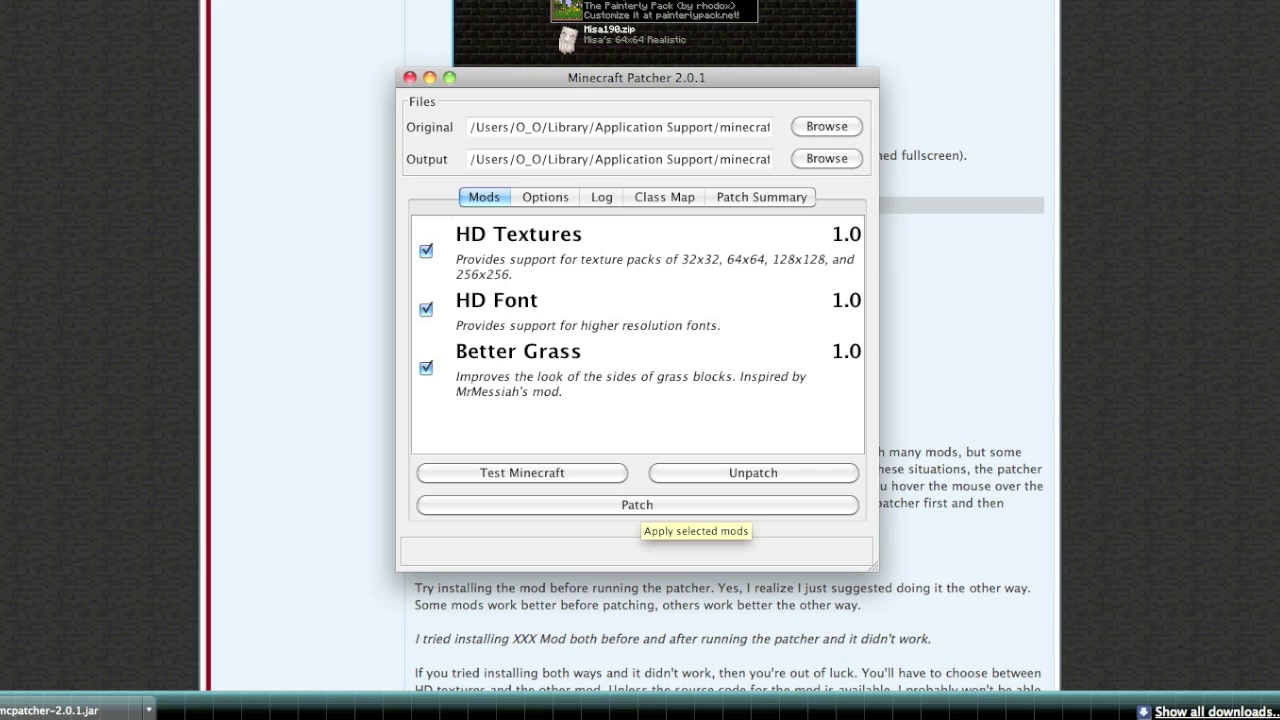
pyautogui.click(640, 505)
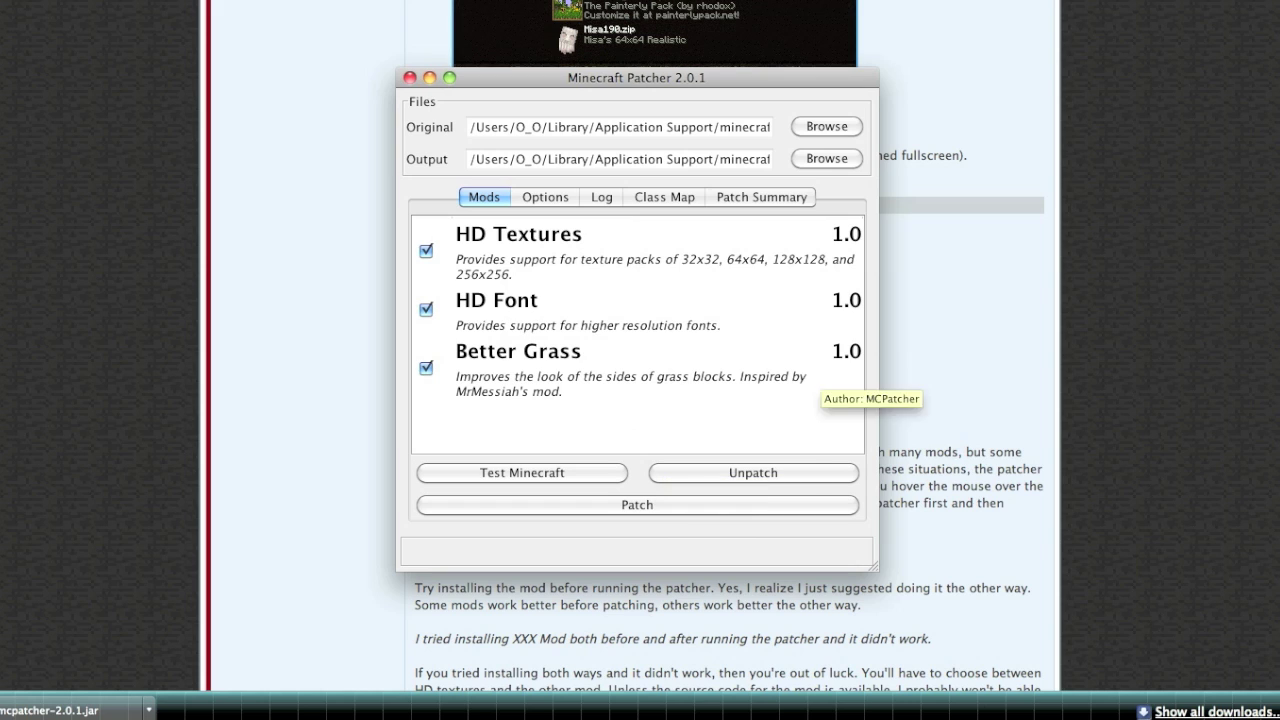
# - Start Minecraft, check the list of available texture packs, and return to the title screen
pyautogui.moveTo(359, 712)
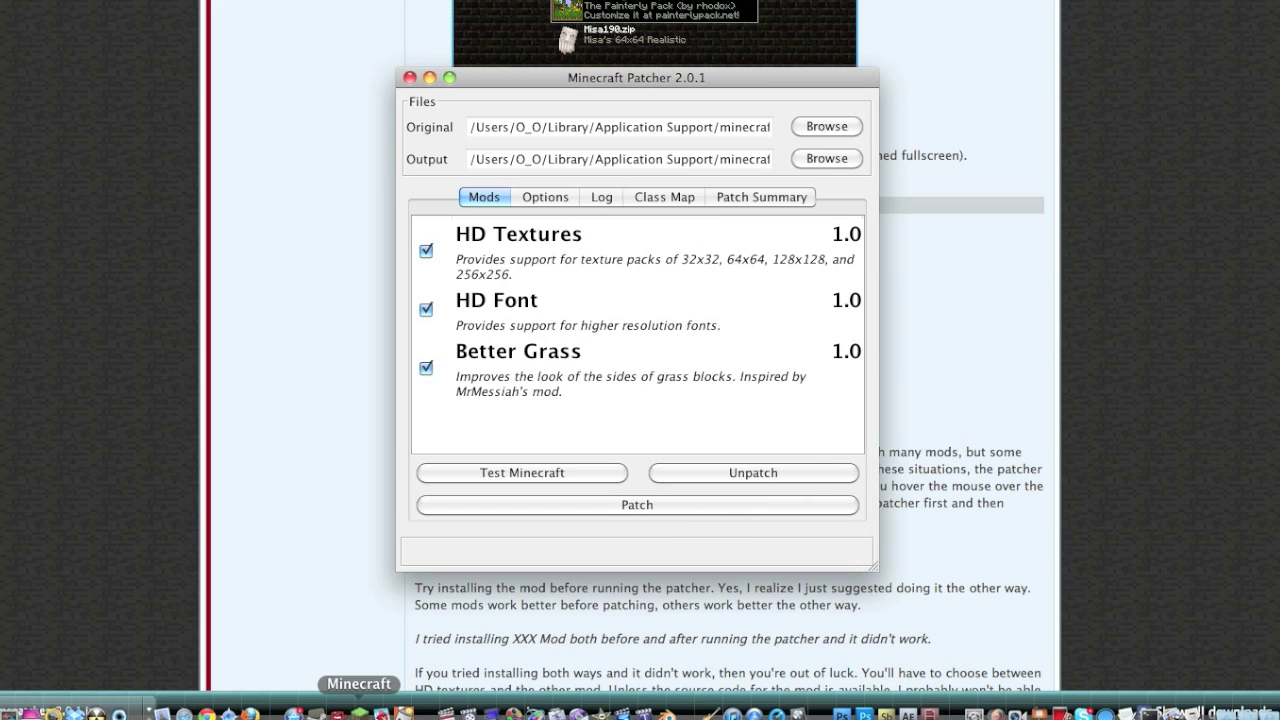
pyautogui.click(359, 712)
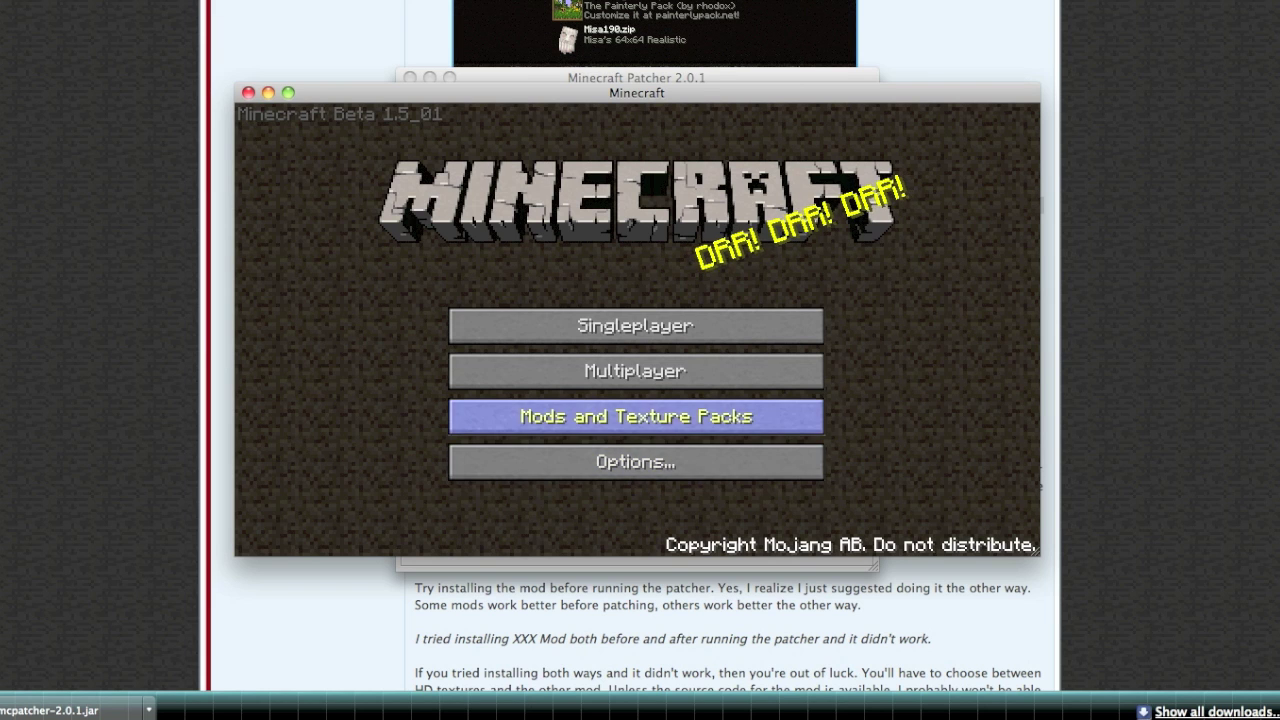
pyautogui.click(636, 416)
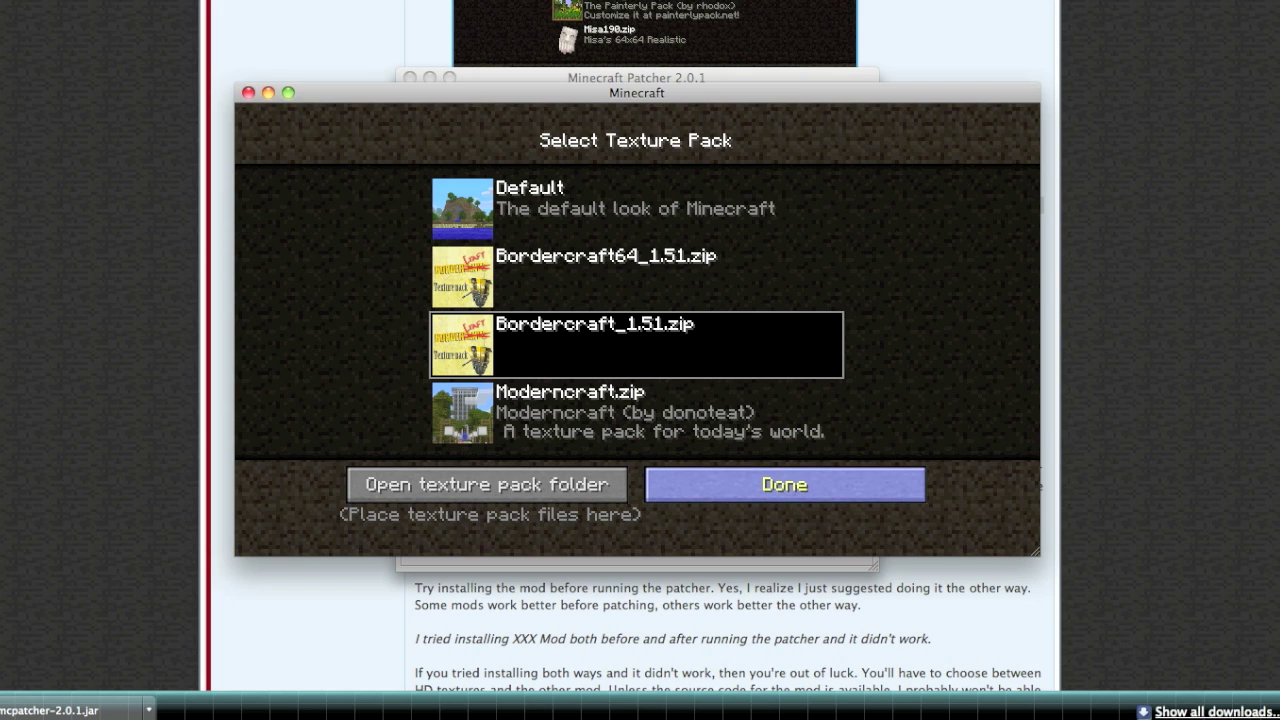
pyautogui.click(785, 484)
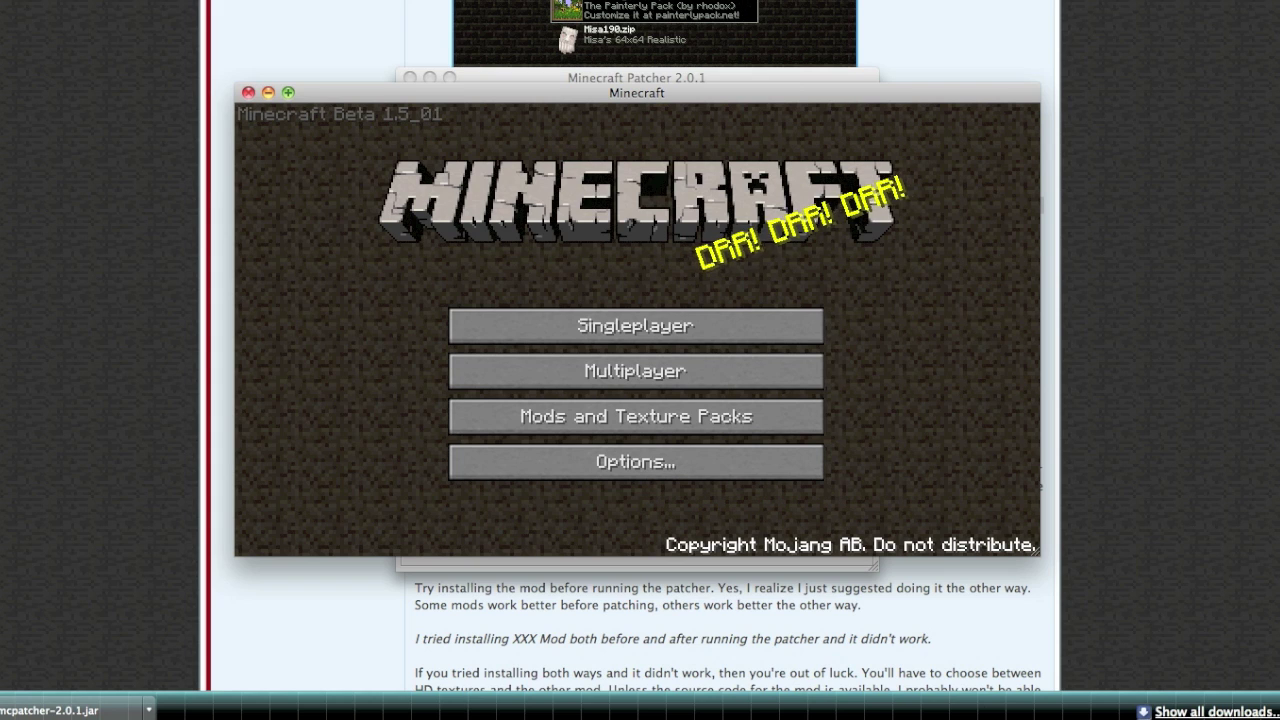
# - Close Minecraft and go back to the beginning of the MCPatcher HD fix forum thread
pyautogui.click(248, 93)
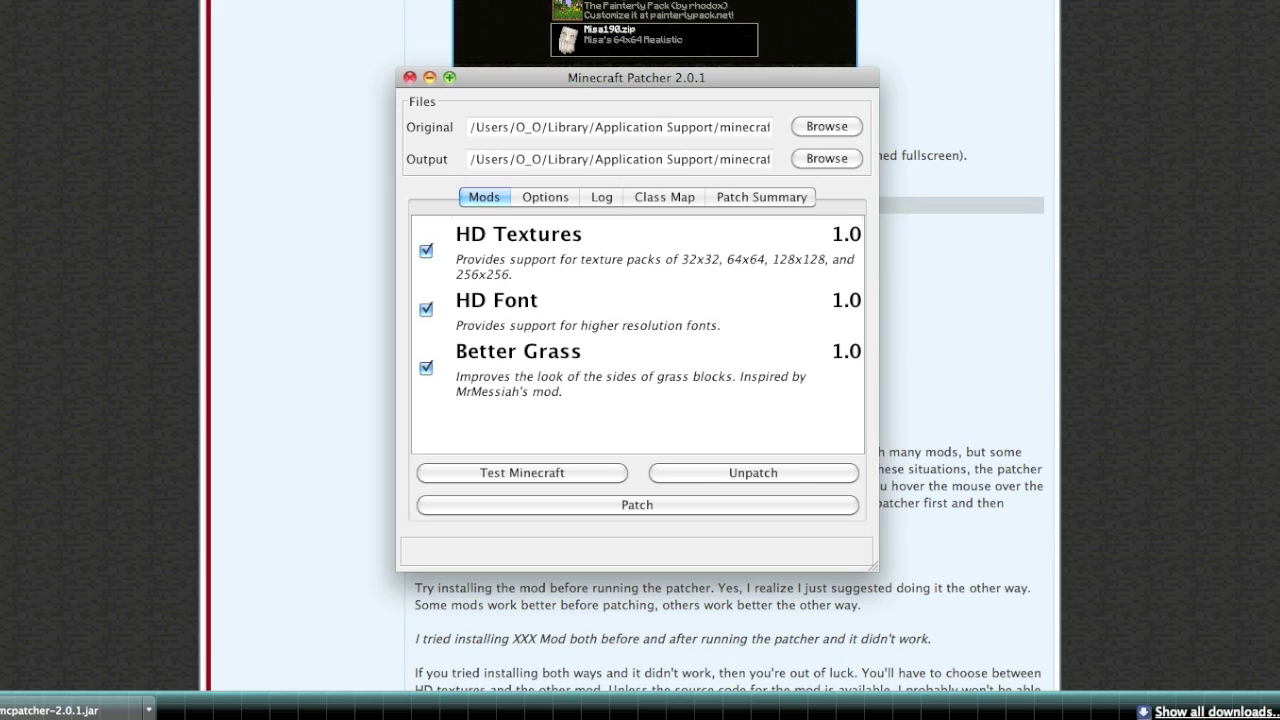
pyautogui.click(960, 330)
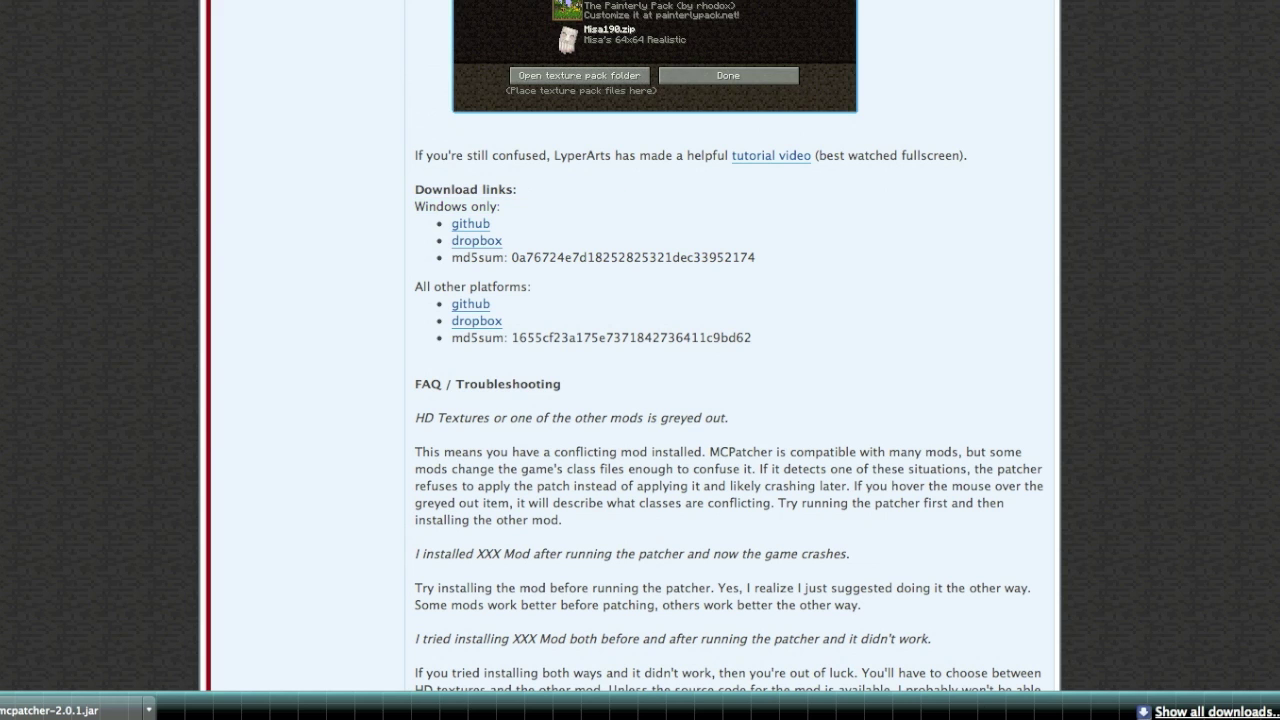
pyautogui.scroll(15, 640, 345)
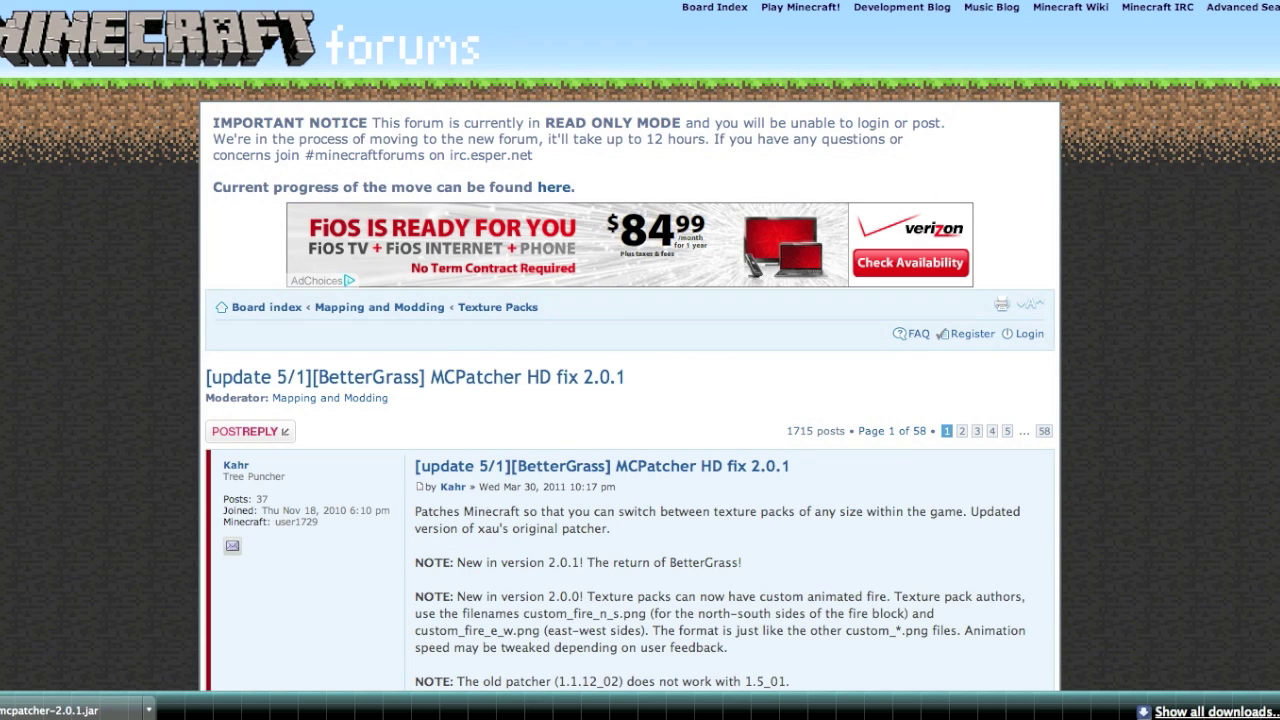